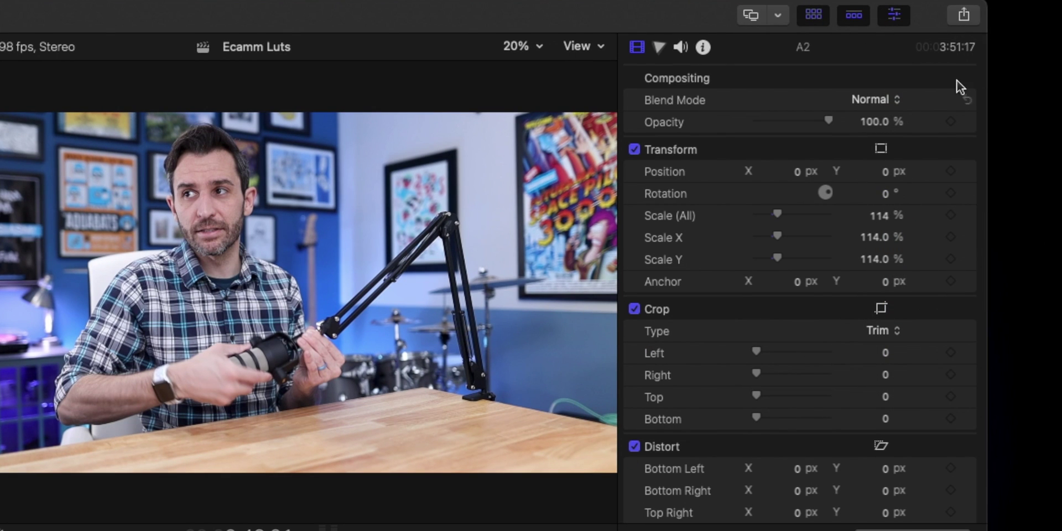
Export the current video frame as a TIFF and, in Photoshop, convert its layer into the background
click(964, 15)
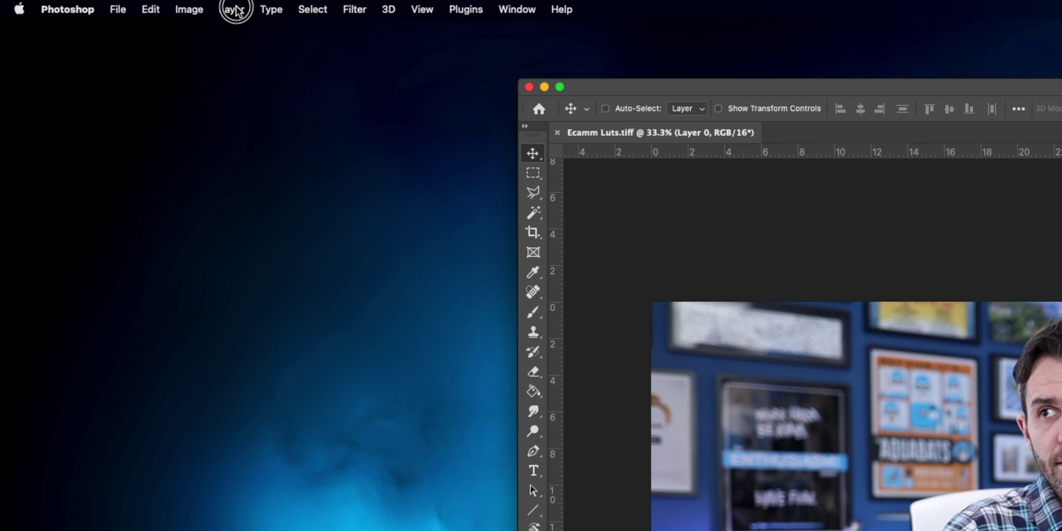
click(232, 9)
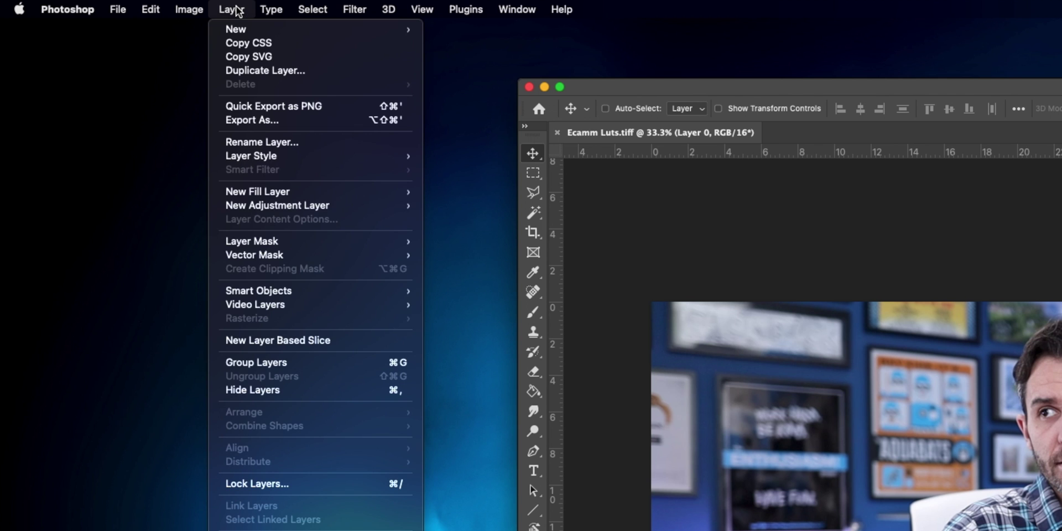
mouse_move(238, 29)
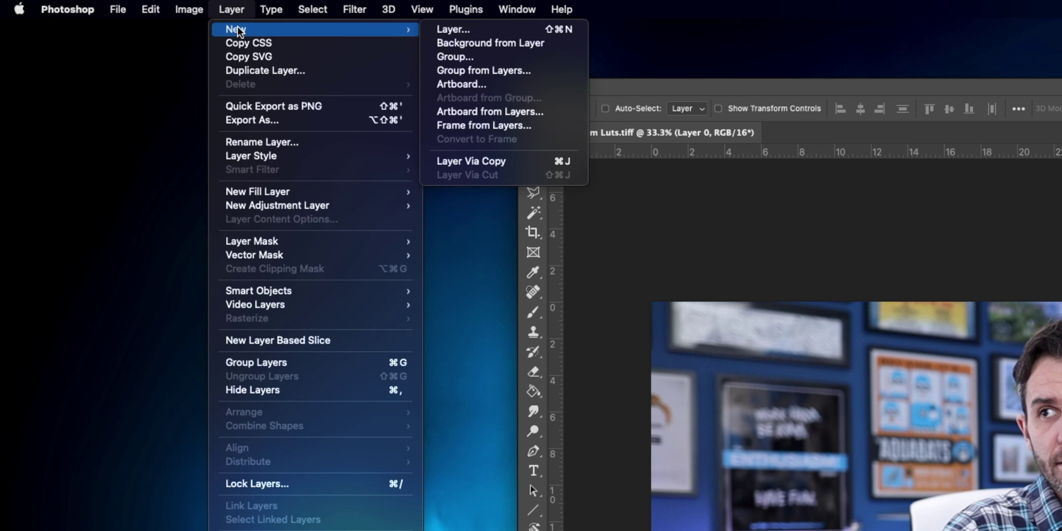
click(485, 45)
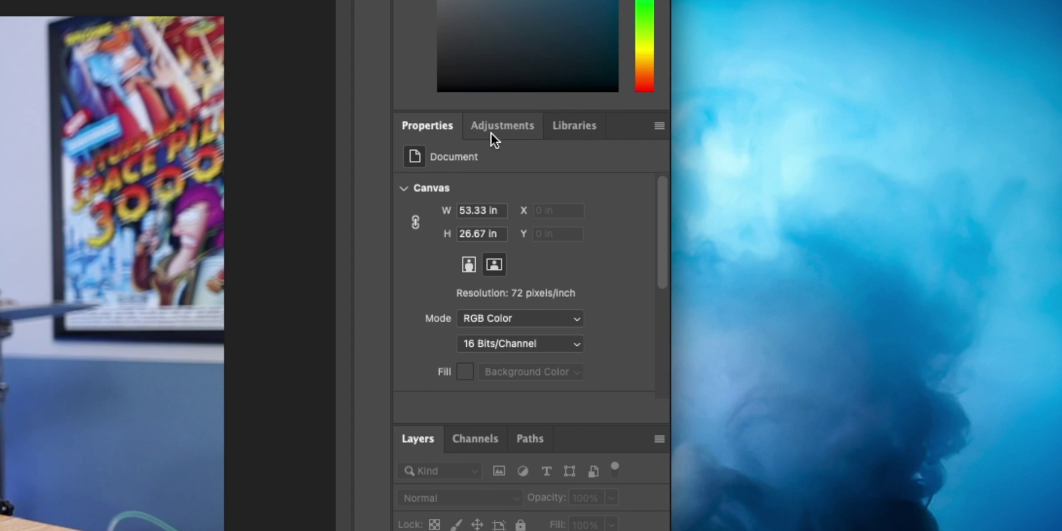
Add a Levels adjustment layer with the white input level at 234, adjust its midtones, and compare the image with the layer off and on
click(874, 195)
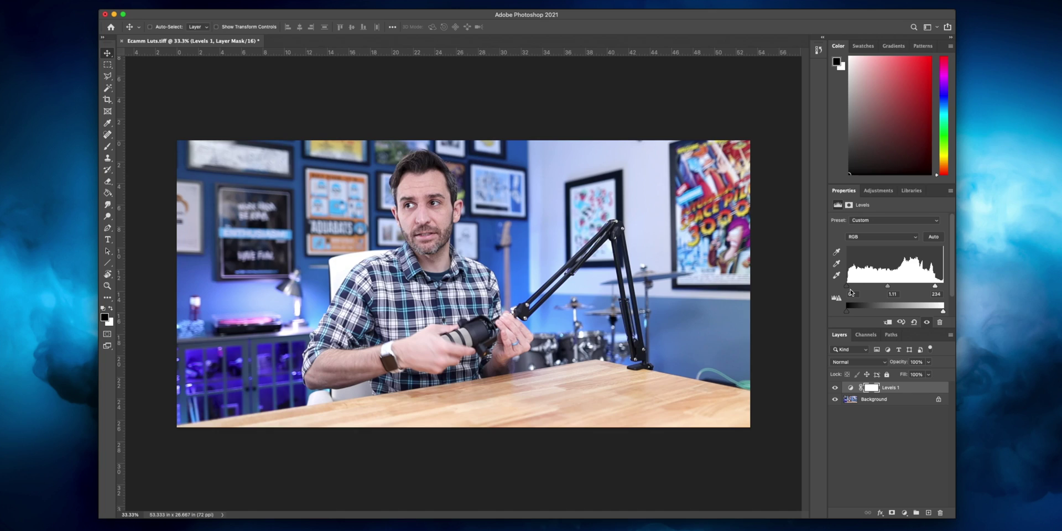
click(889, 288)
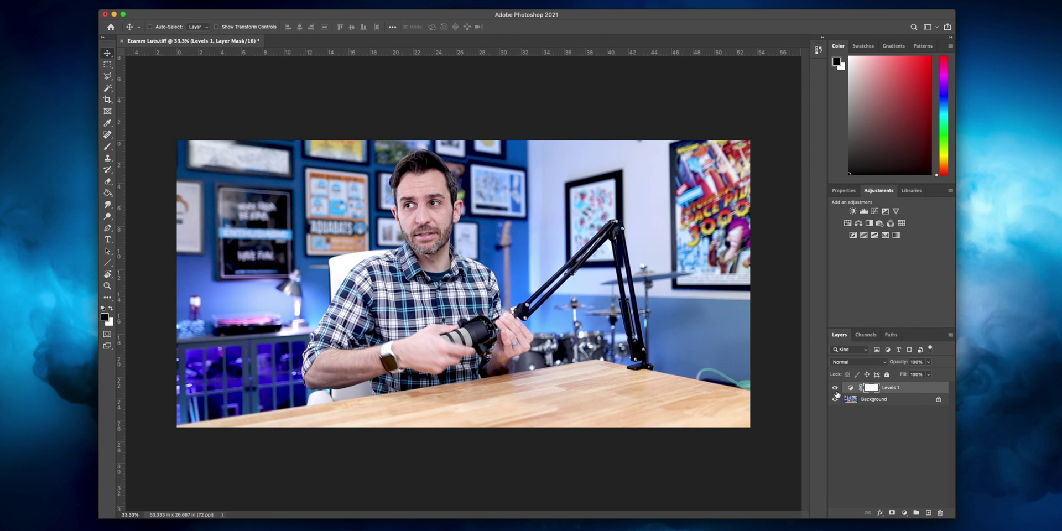
click(835, 389)
click(835, 389)
click(836, 389)
click(835, 389)
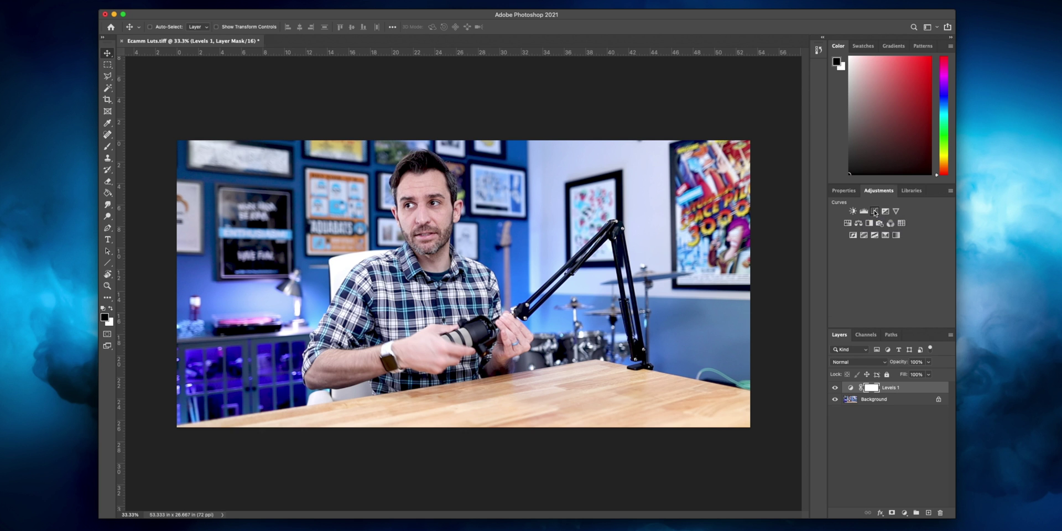
Add a Curves adjustment layer with one curve point in the shadows, lowered slightly, and another in the highlights
click(874, 212)
mouse_move(888, 294)
mouse_down()
mouse_move(886, 285)
mouse_move(886, 295)
mouse_up()
click(919, 264)
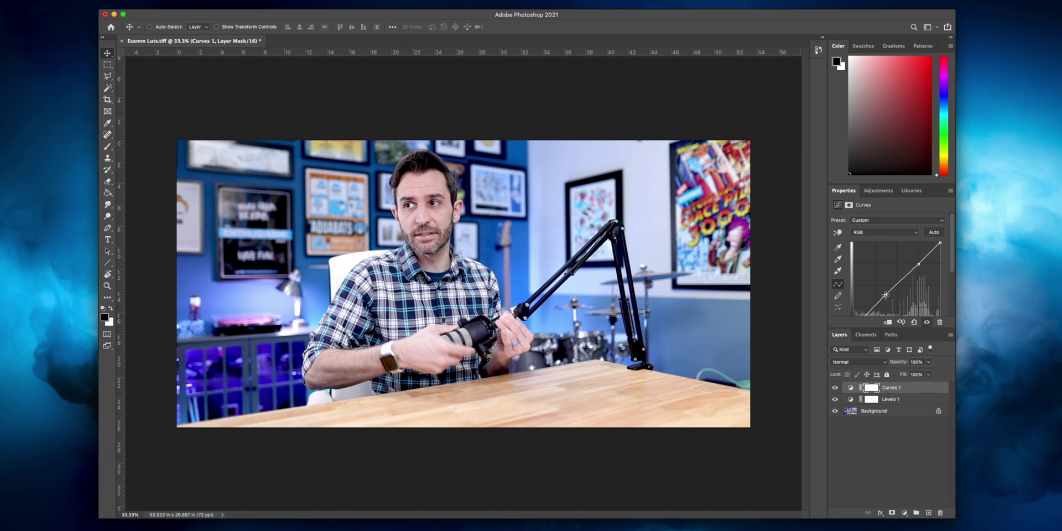
Add a Vibrance adjustment layer with vibrance about +13 and saturation about +12
click(878, 190)
click(836, 224)
drag(888, 226, 894, 247)
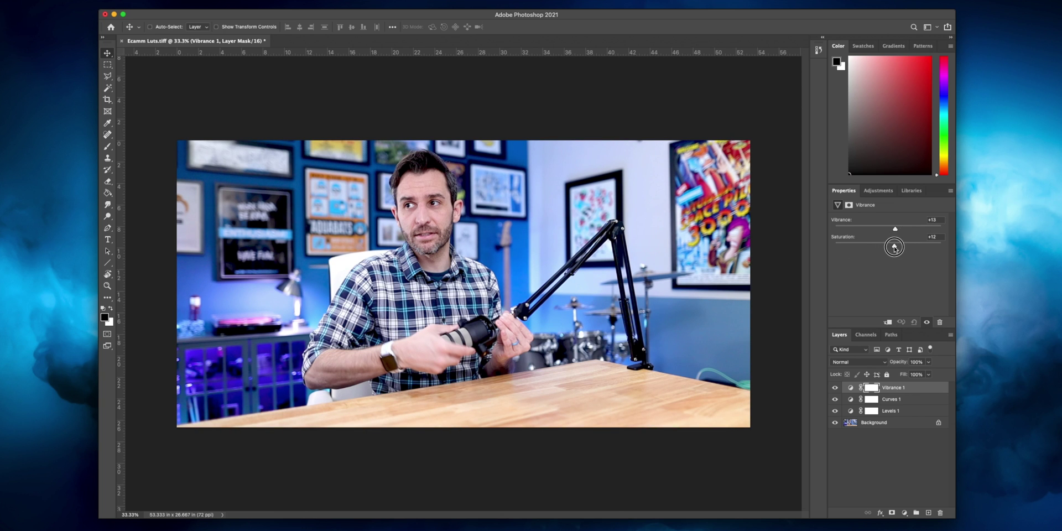
Delete the Channel Mixer adjustment layer together with its layer mask
click(878, 190)
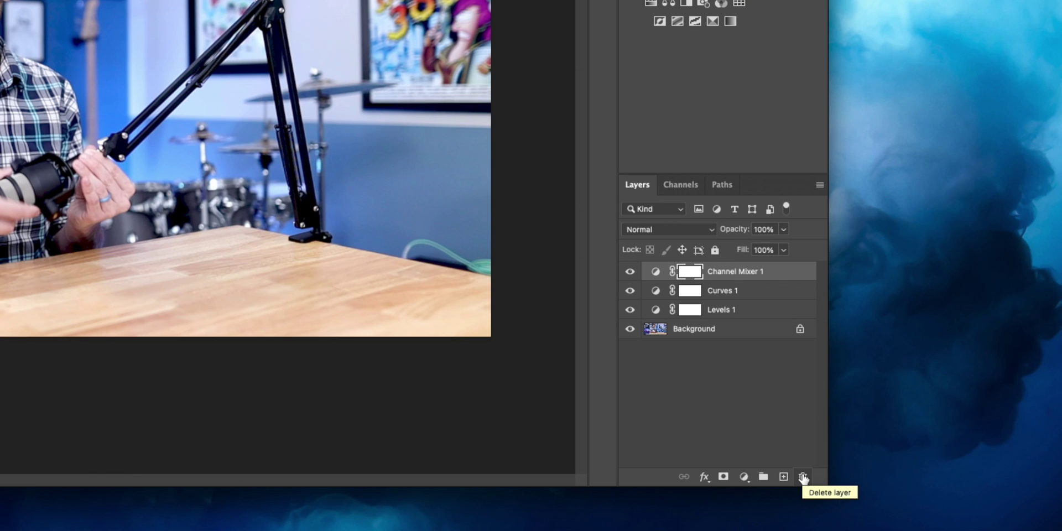
click(803, 477)
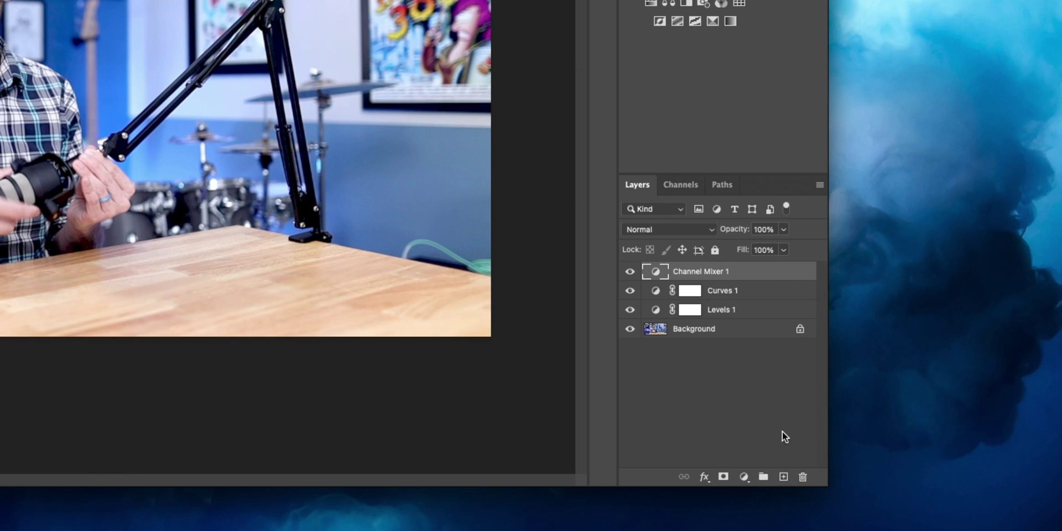
click(803, 477)
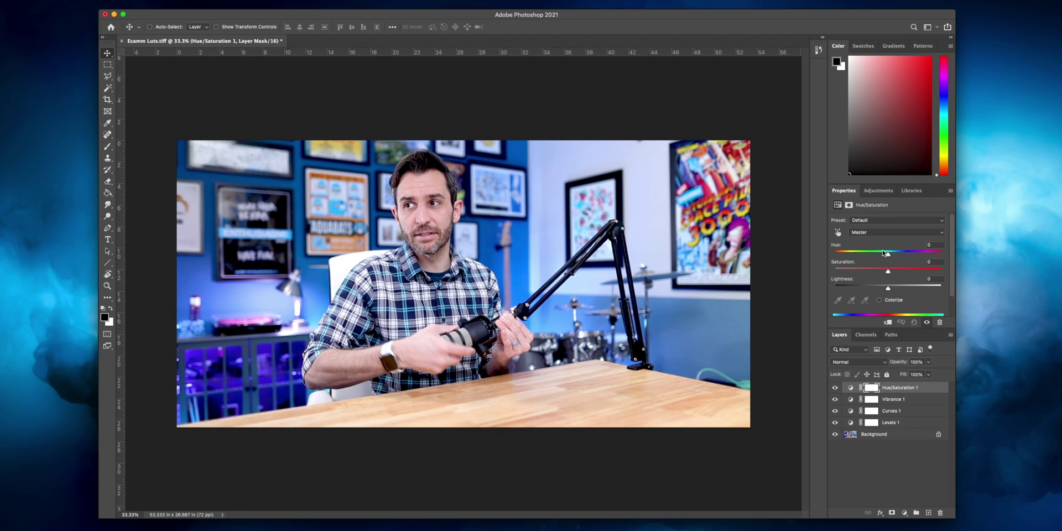
Add Hue/Saturation, Exposure and Color Balance adjustment layers, shifting the Color Balance midtones slightly toward red
drag(889, 271, 889, 257)
key(alt+7)
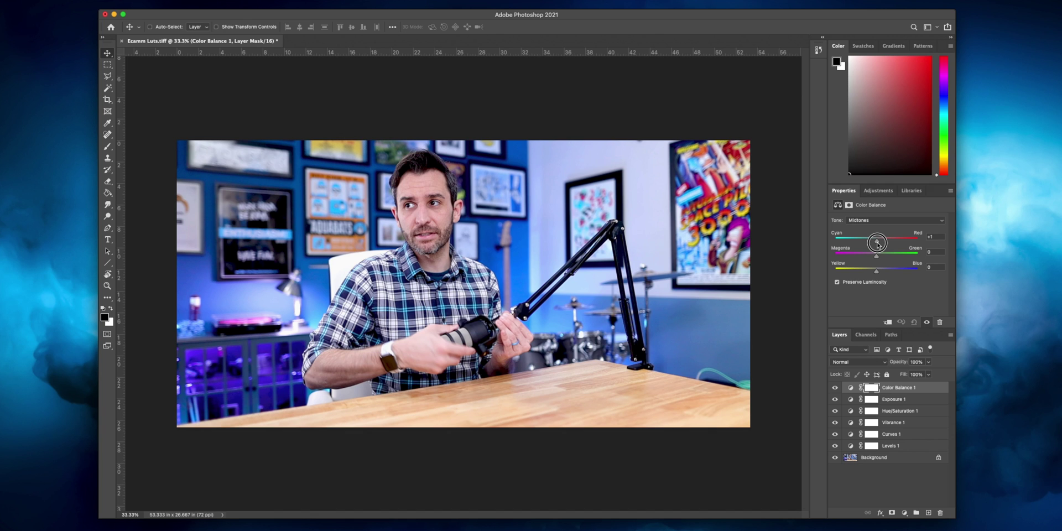
drag(878, 244, 879, 244)
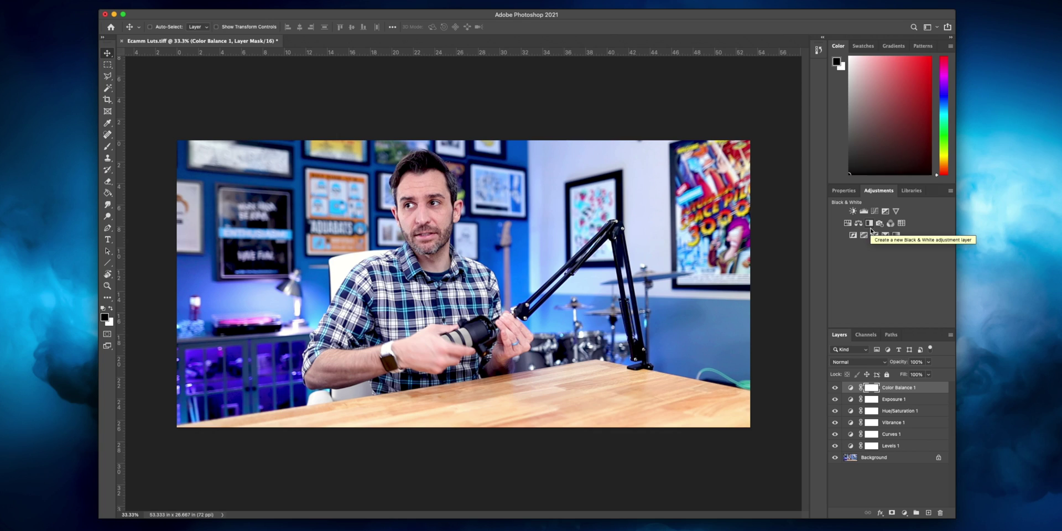
Hide all six adjustment layers and show them again to compare the image before and after grading
click(836, 389)
click(836, 411)
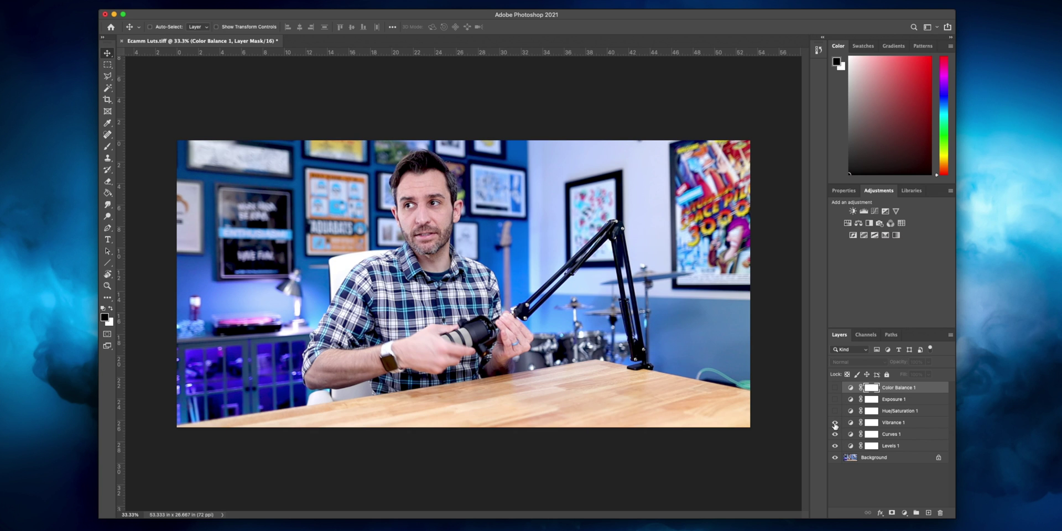
click(835, 446)
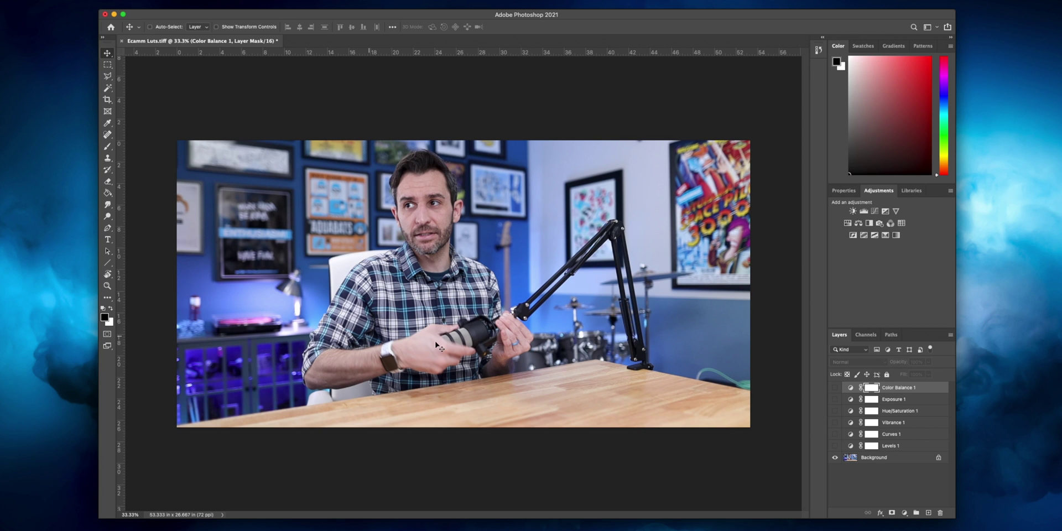
click(836, 445)
click(836, 390)
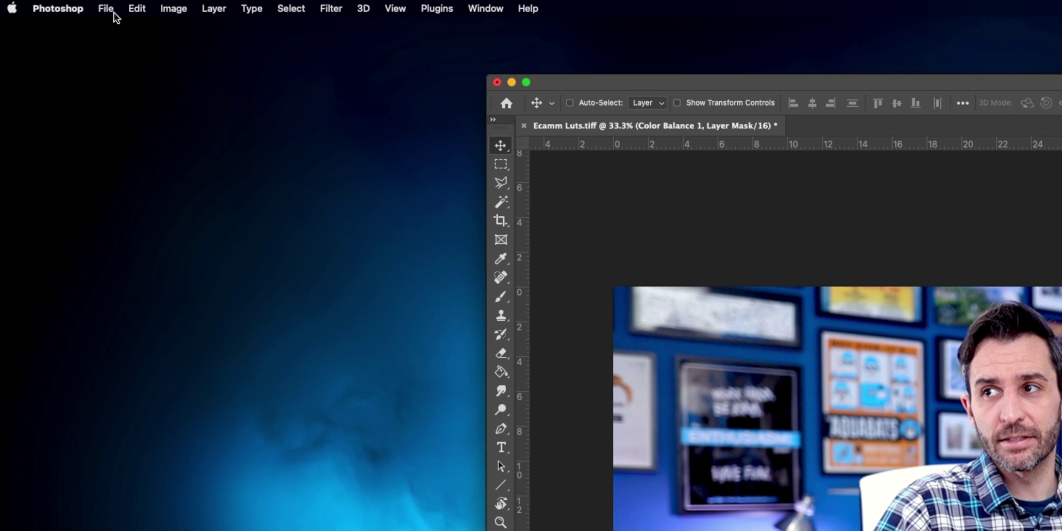
Export the adjustment layers as a color lookup table in CUBE format to the desktop
click(106, 9)
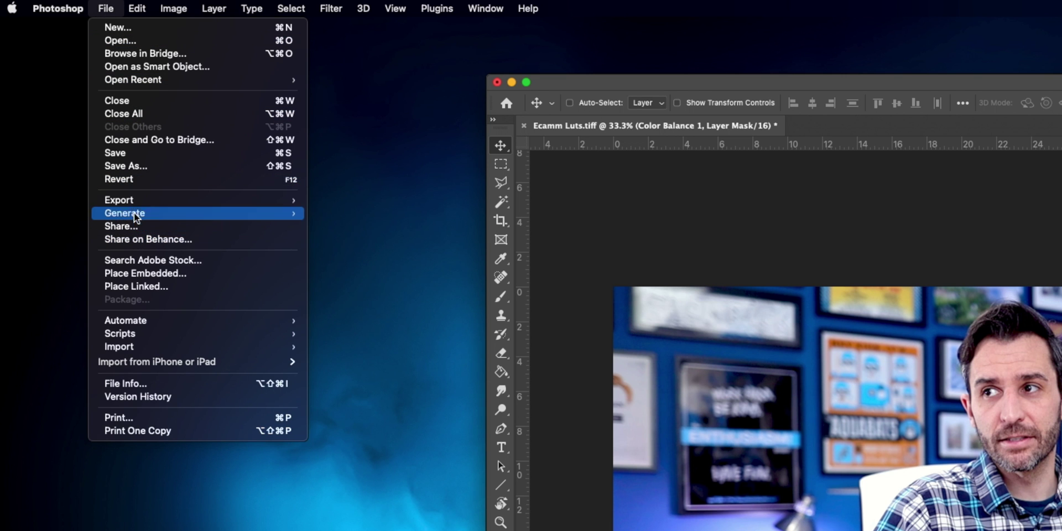
mouse_move(139, 200)
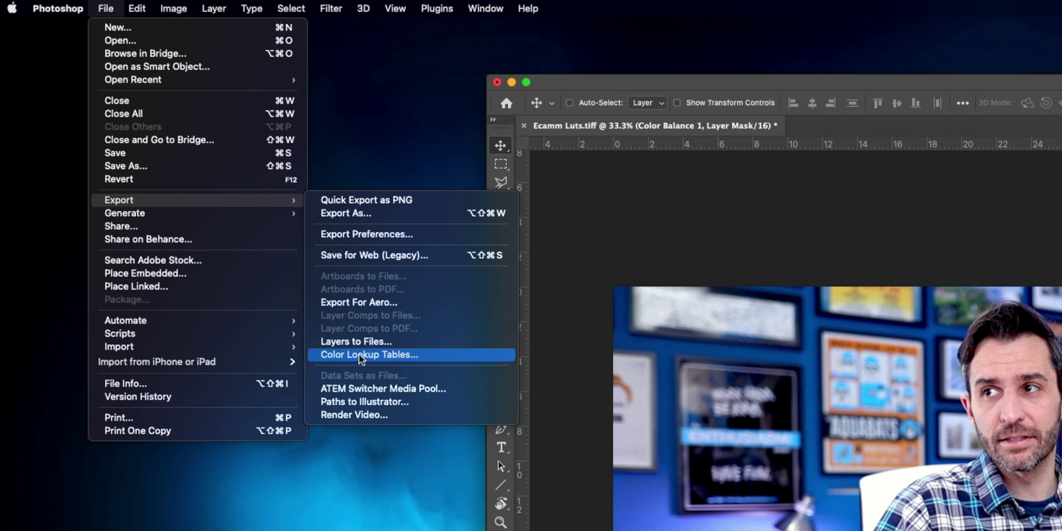
click(335, 357)
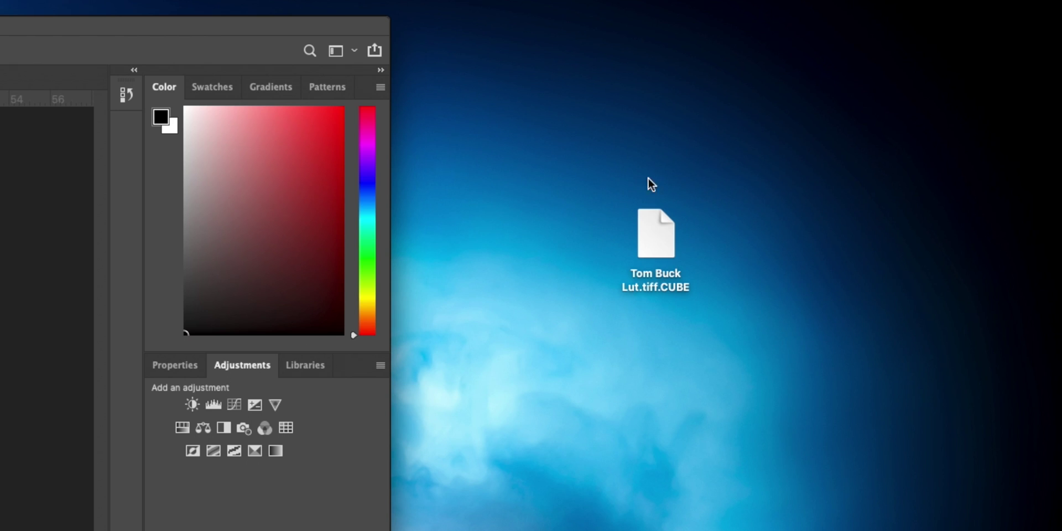
drag(615, 179, 739, 348)
click(721, 351)
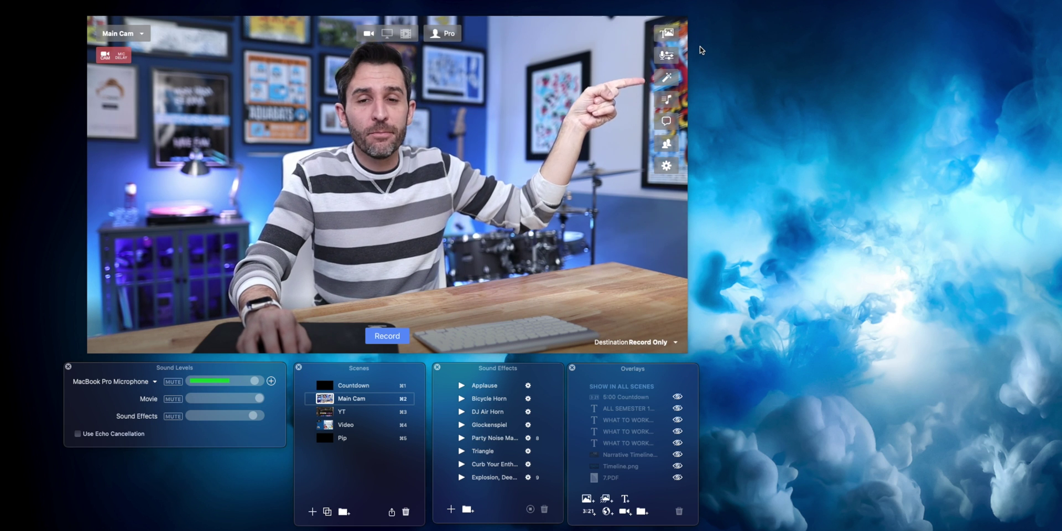
Switch to Ecamm Live and open the Camera Effects settings for the main camera
click(670, 78)
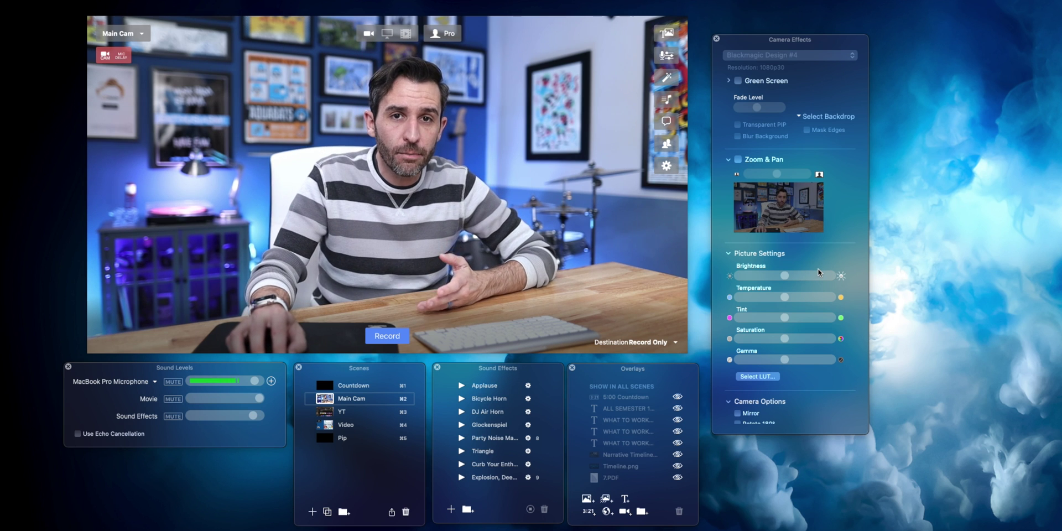
Try raised brightness, maximum tint and gamma, and minimum saturation on the camera picture, and reset the picture settings
drag(789, 277, 801, 278)
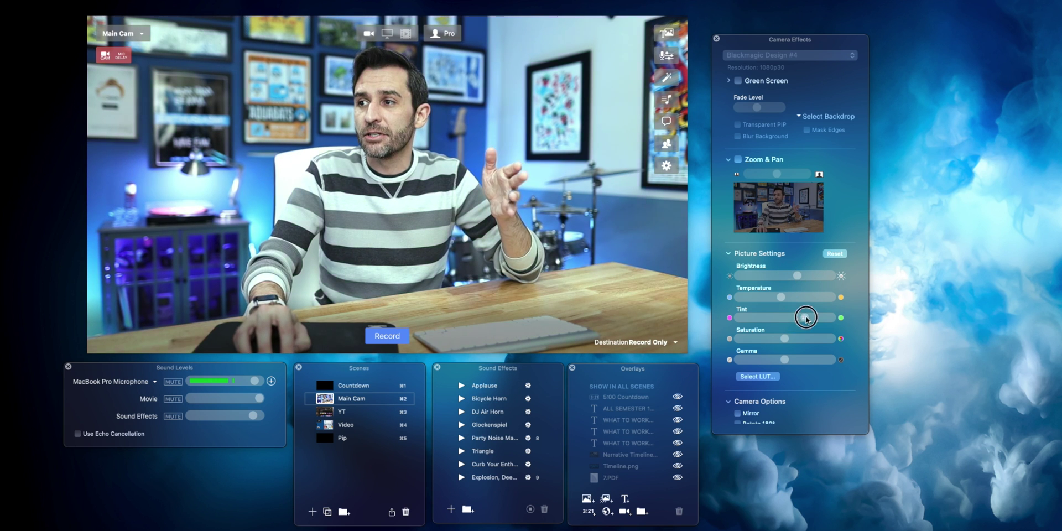
drag(792, 360, 798, 359)
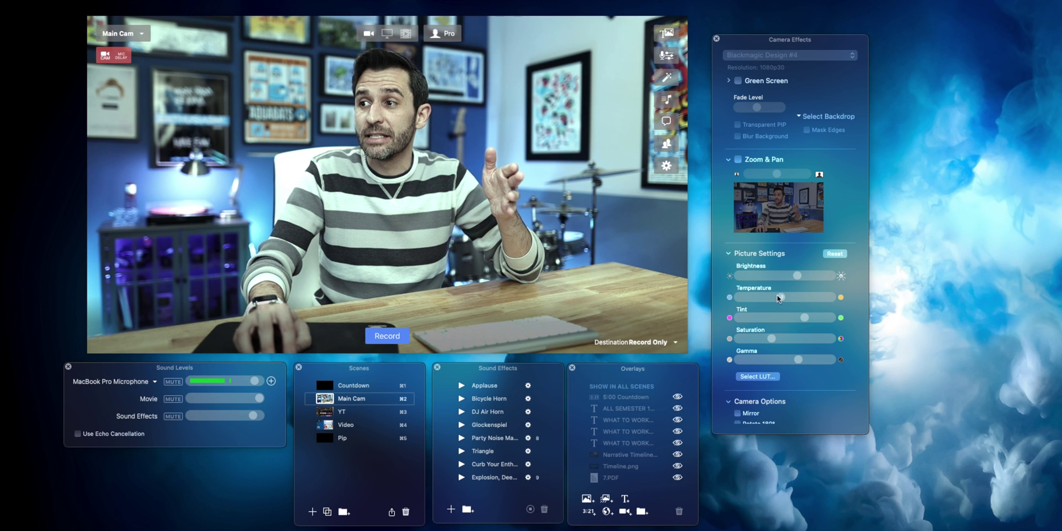
mouse_move(800, 274)
mouse_down()
mouse_move(769, 276)
mouse_move(807, 277)
mouse_up()
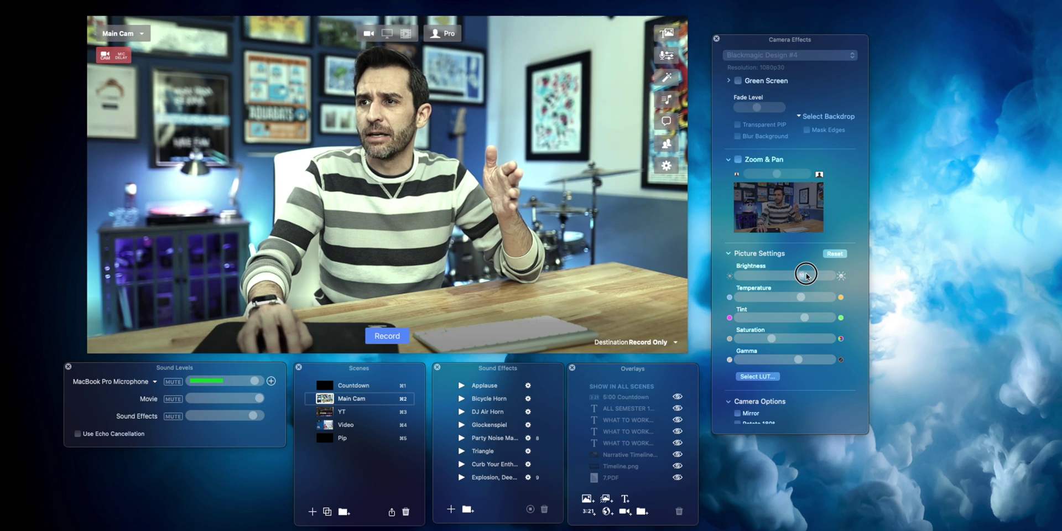
drag(807, 320, 830, 318)
drag(771, 338, 738, 339)
drag(798, 360, 830, 360)
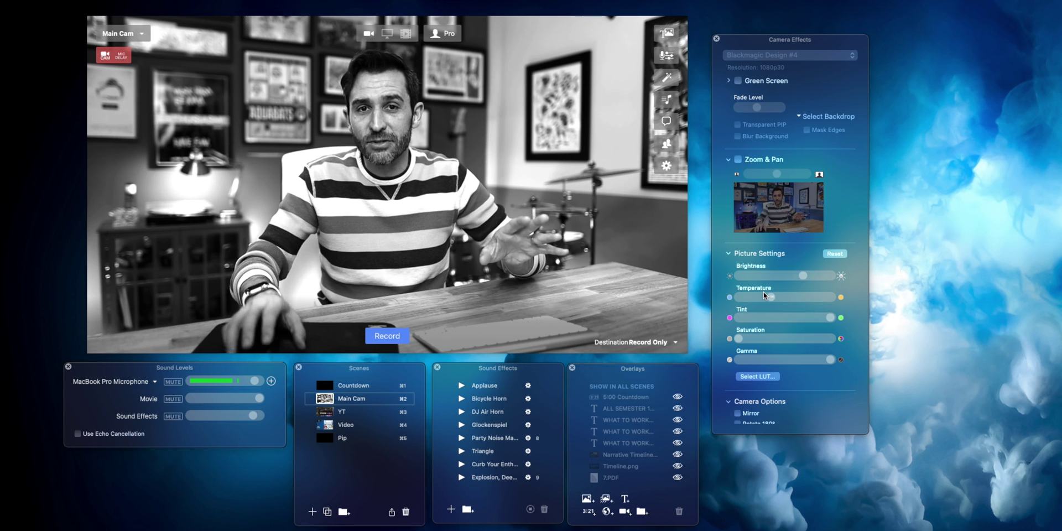
click(836, 254)
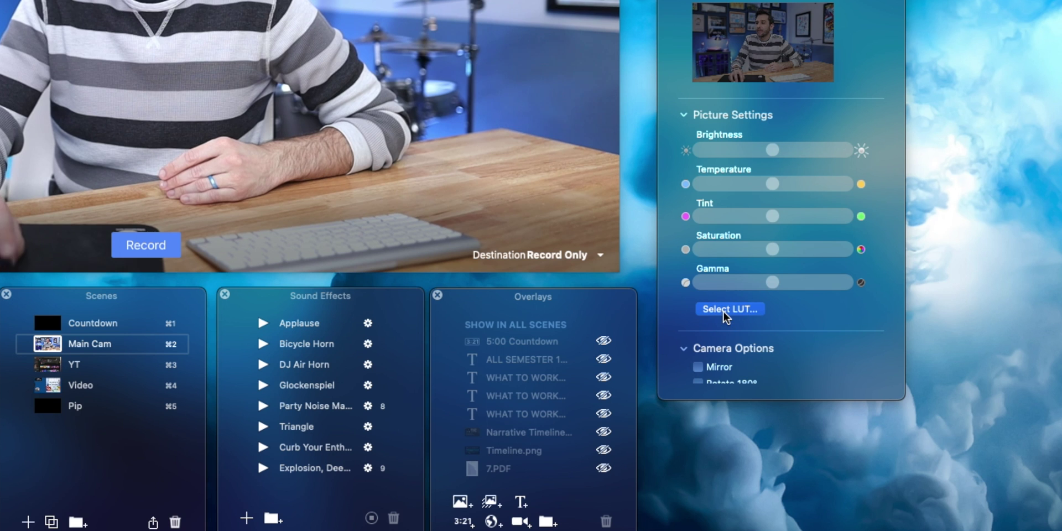
Load the exported CUBE file from the Desktop as the camera's LUT and set its strength to maximum
click(728, 310)
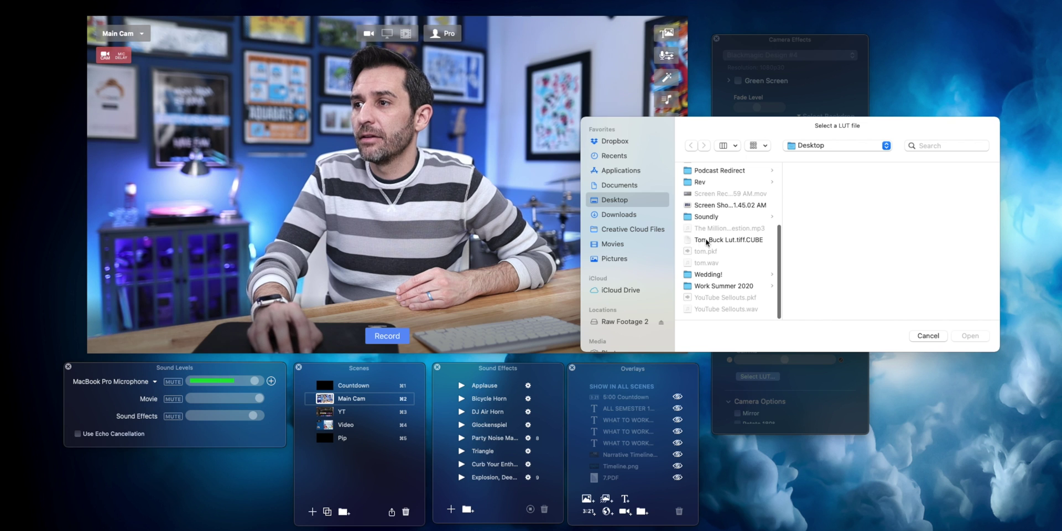
click(707, 241)
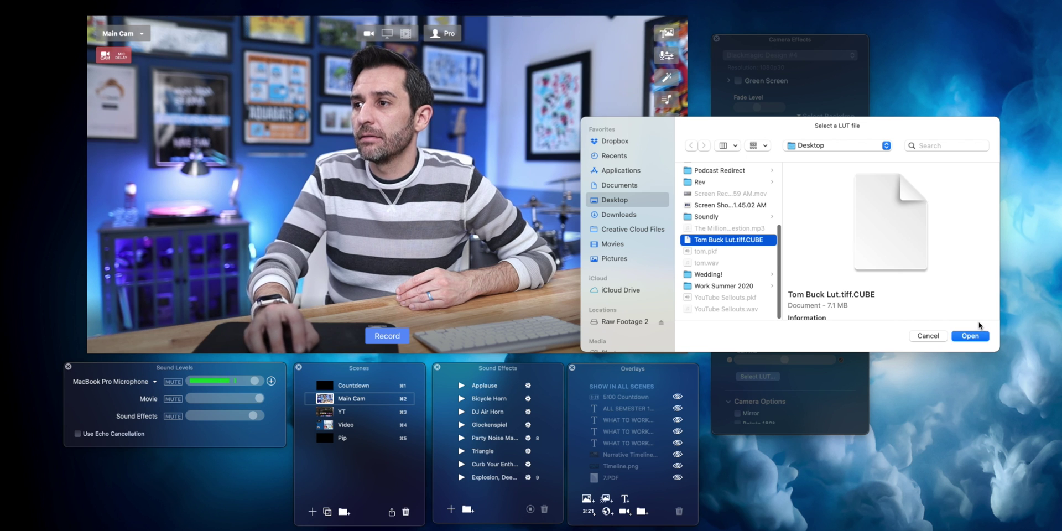
click(971, 335)
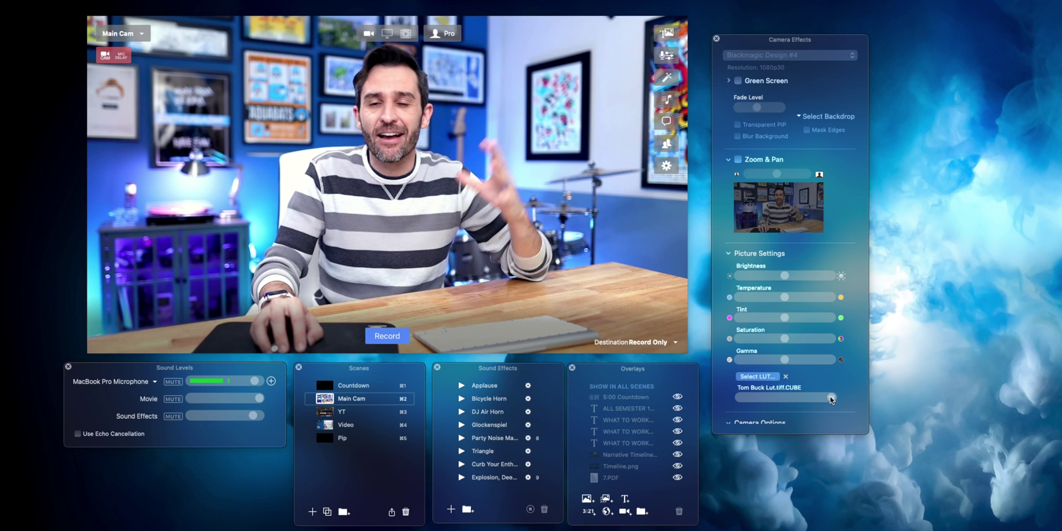
mouse_move(831, 400)
mouse_down()
mouse_move(730, 396)
mouse_move(842, 395)
mouse_up()
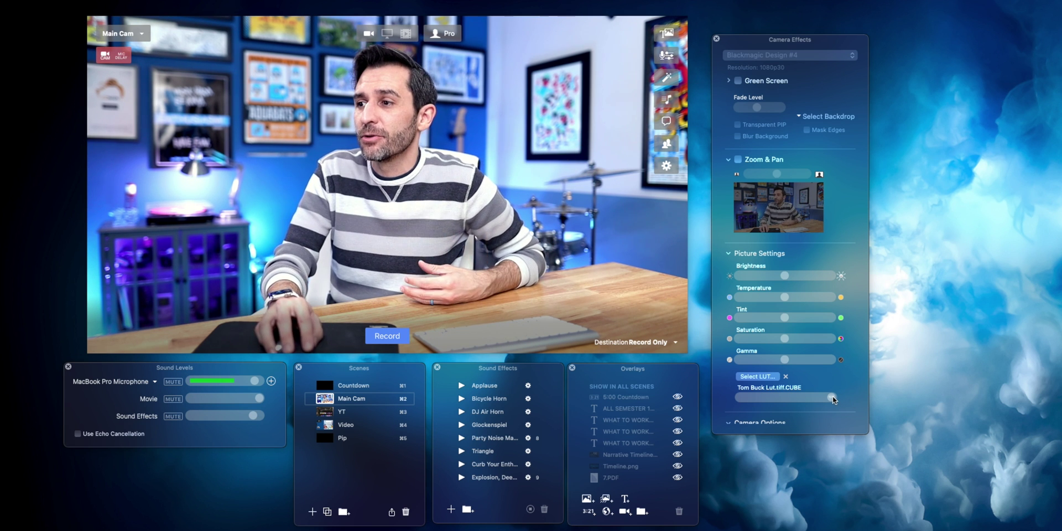
drag(833, 396, 913, 398)
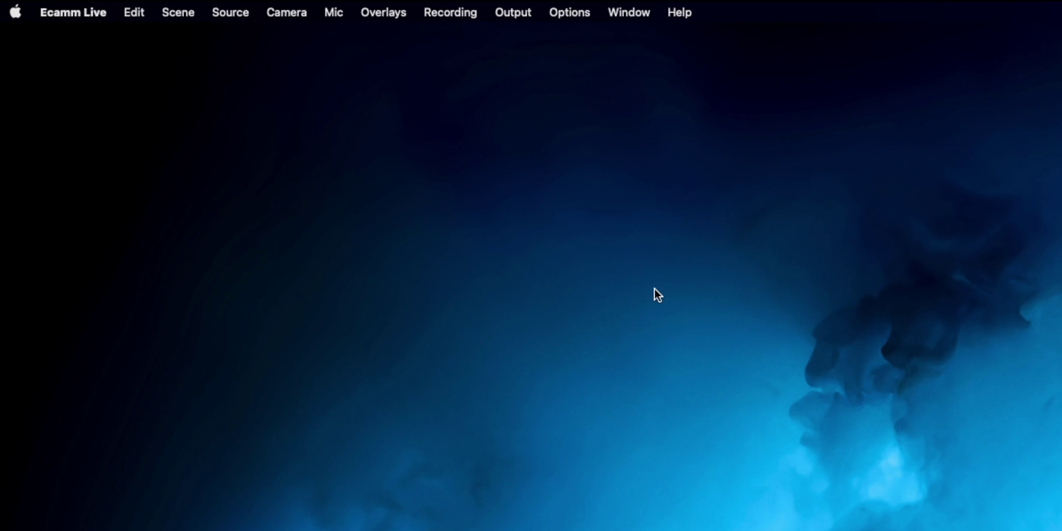
Turn on Ecamm Live's Virtual Cam output and choose Ecamm Live Virtual Cam as the camera in Zoom's video settings
click(521, 16)
mouse_move(522, 133)
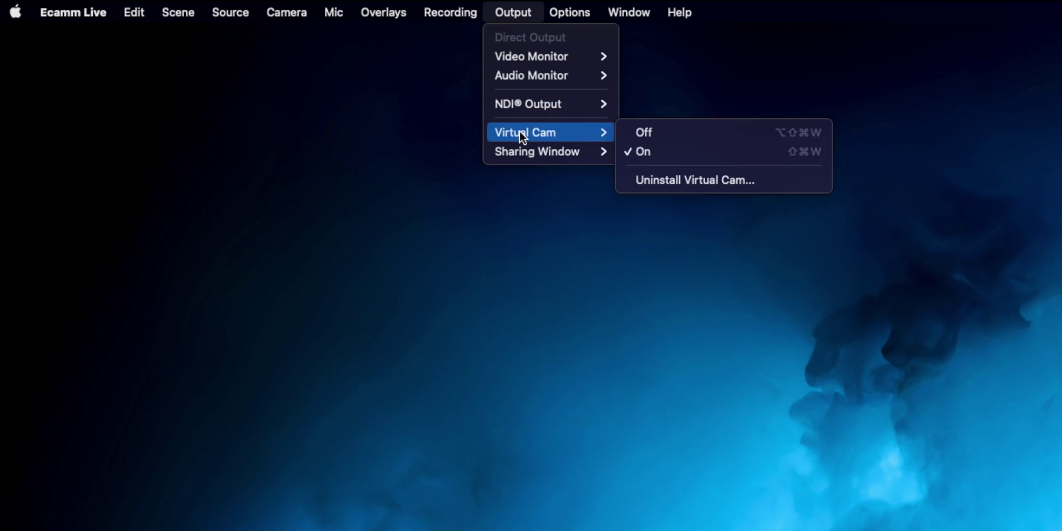
click(630, 152)
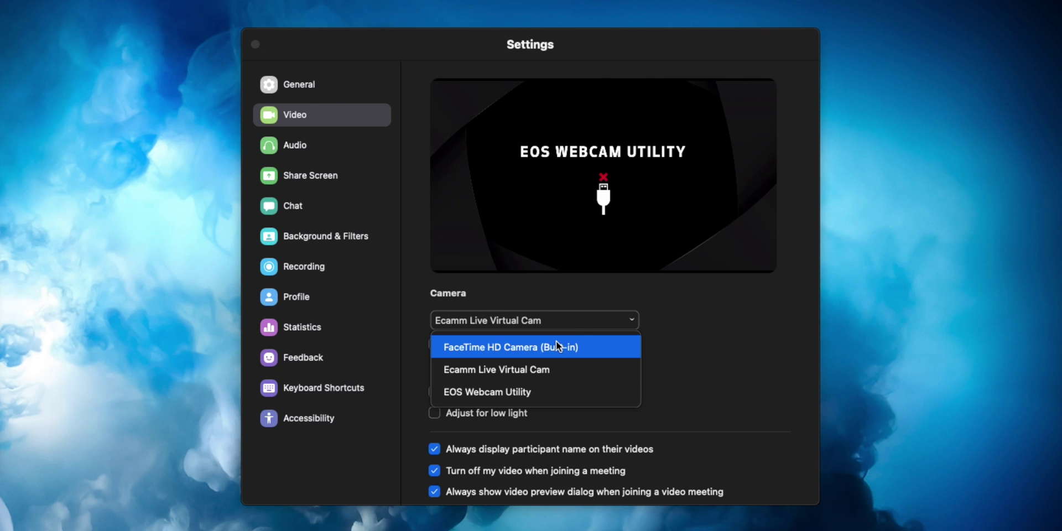
click(487, 364)
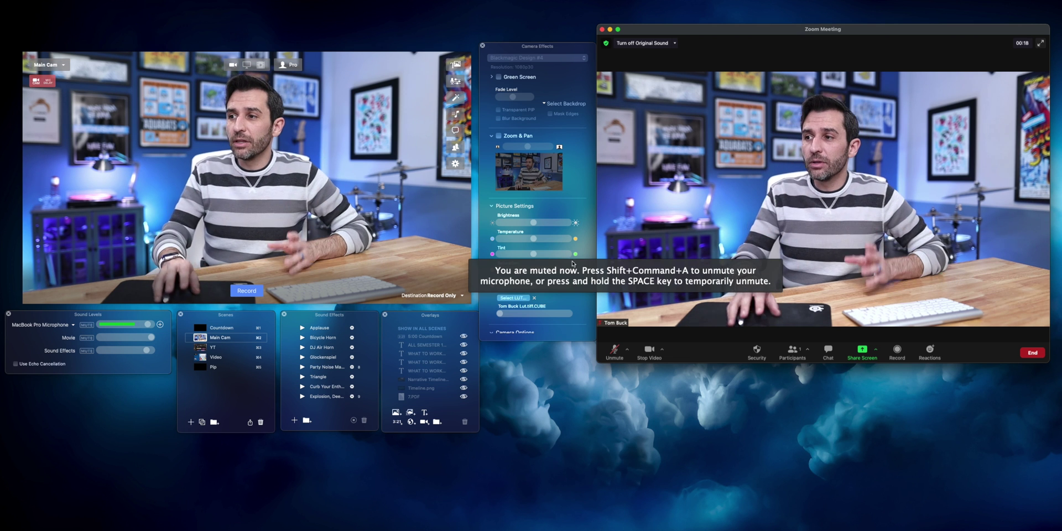
Vary the LUT strength between minimum and maximum to compare the Zoom picture, leaving it at maximum
click(500, 314)
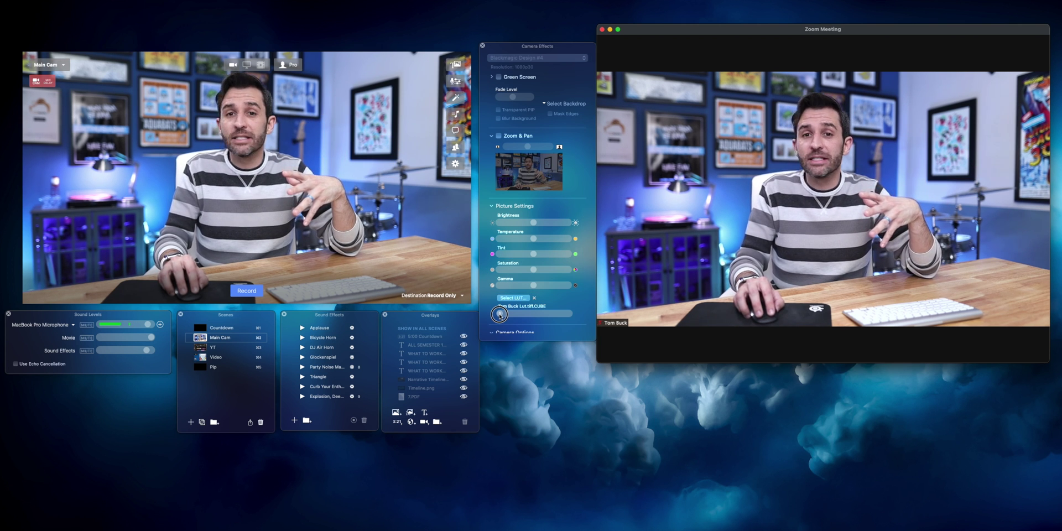
drag(500, 314, 569, 314)
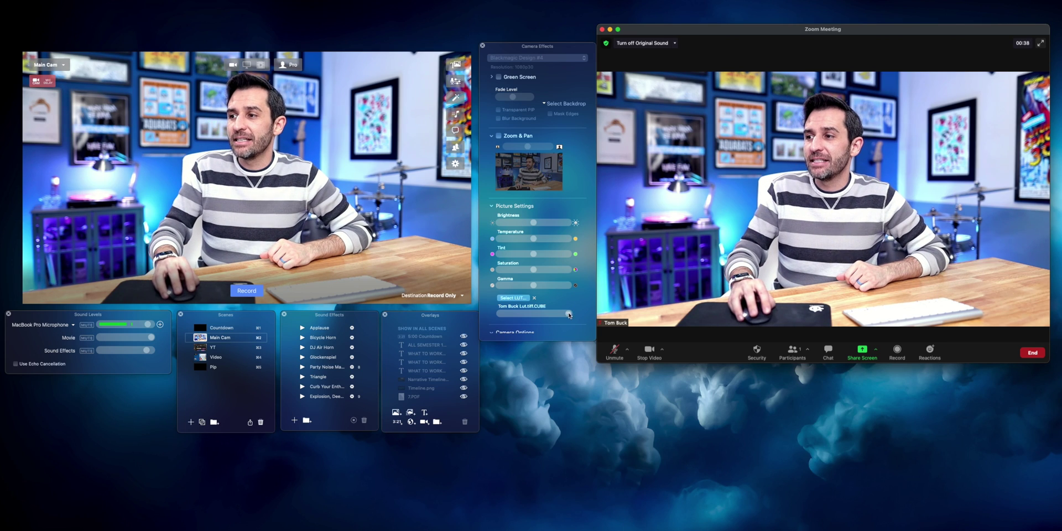
drag(560, 314, 554, 316)
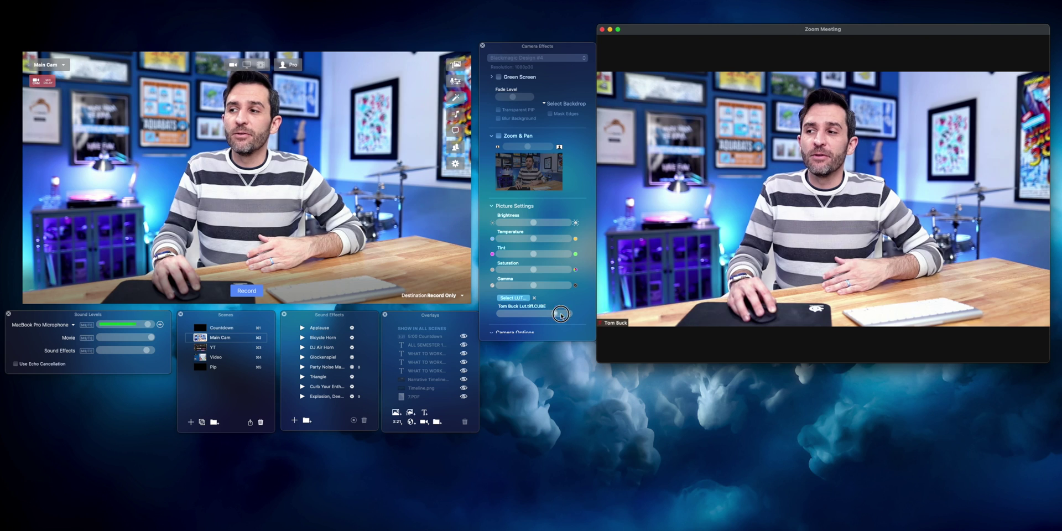
drag(560, 316, 568, 314)
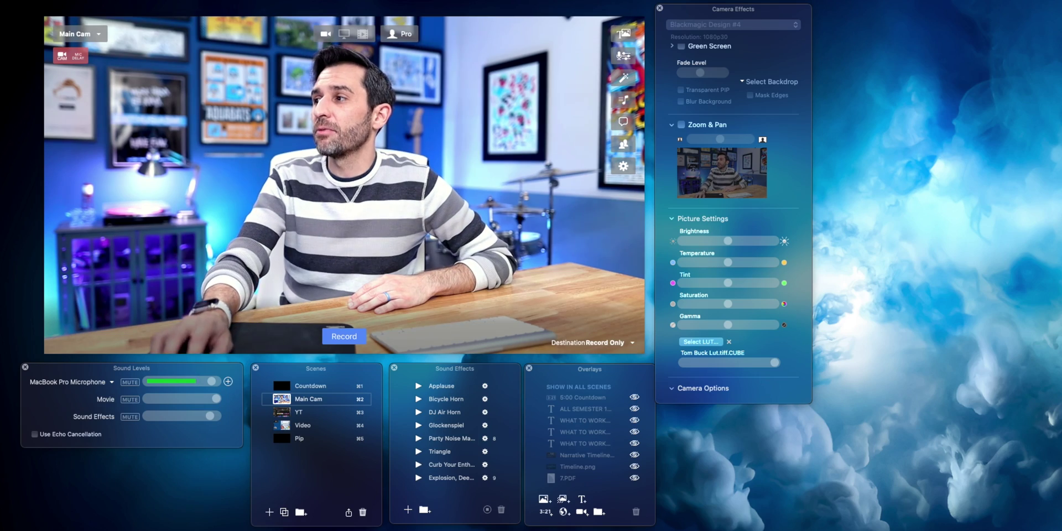
Move the exported CUBE LUT file on the desktop closer to the Camera Effects window
drag(1022, 218, 868, 286)
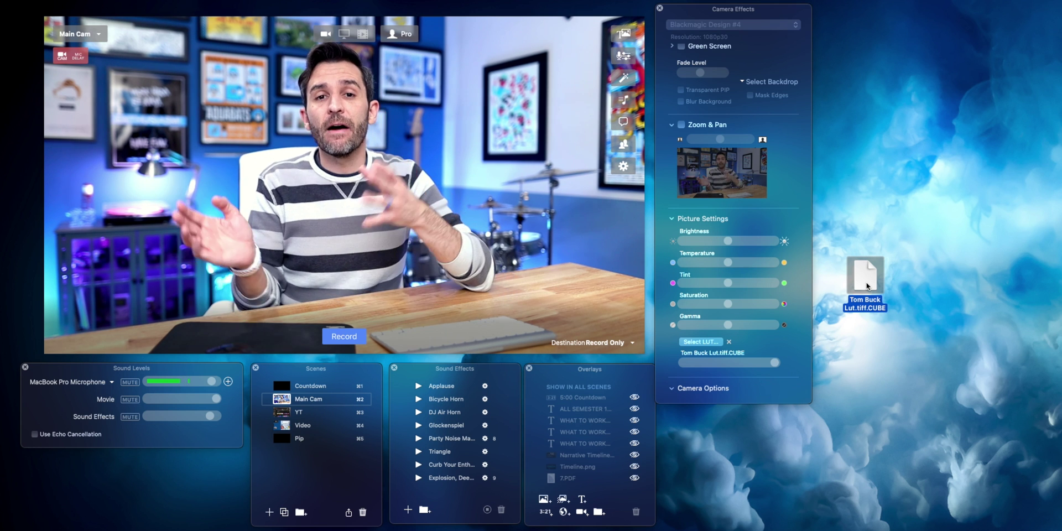